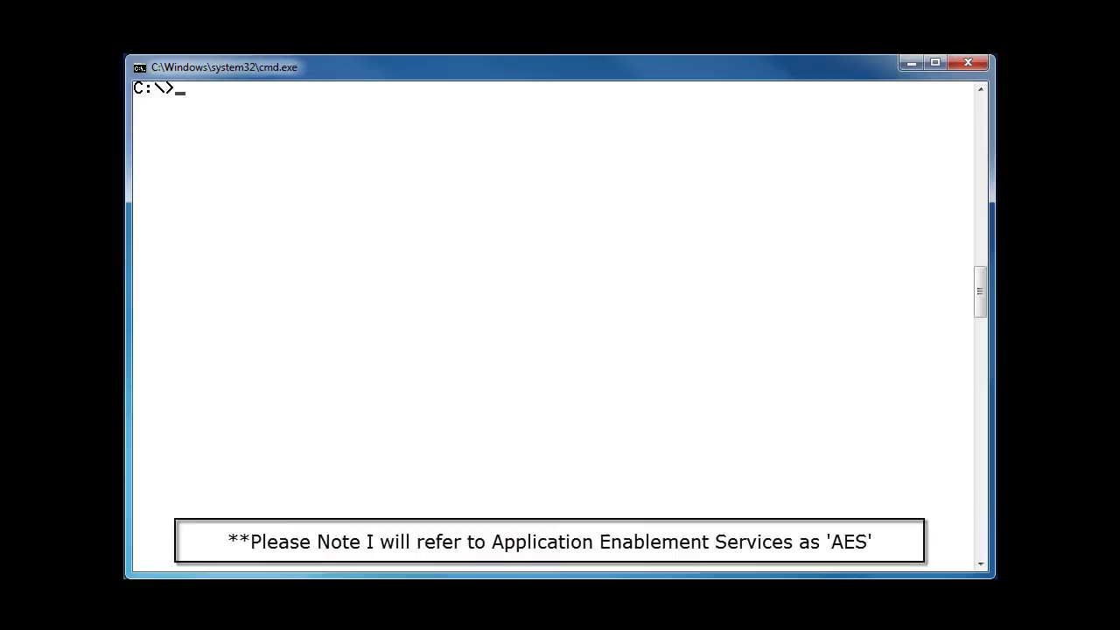
Step: Run 'ping 10.130.0.1' and confirm 4 of 4 replies with 0% loss
type("ping 10.130")
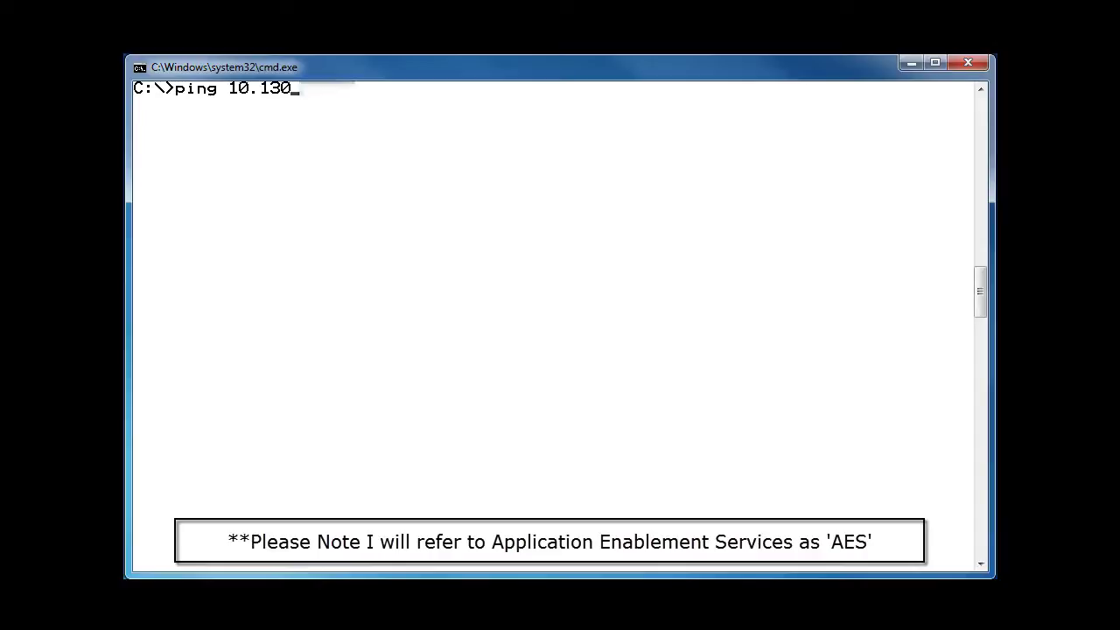
type(".")
type("0.1")
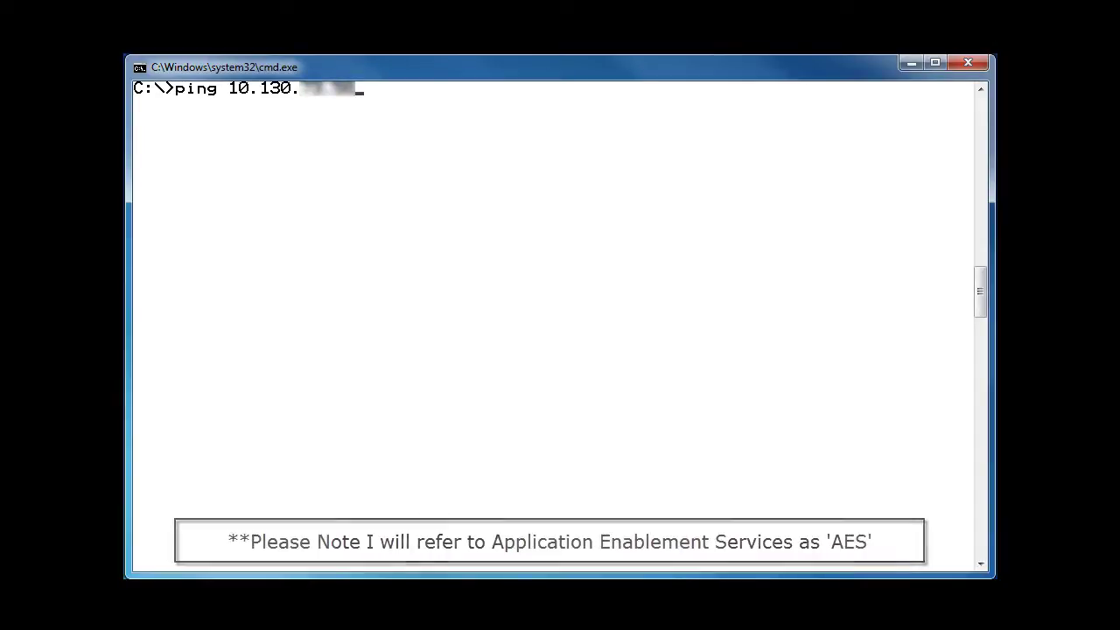
key("Return")
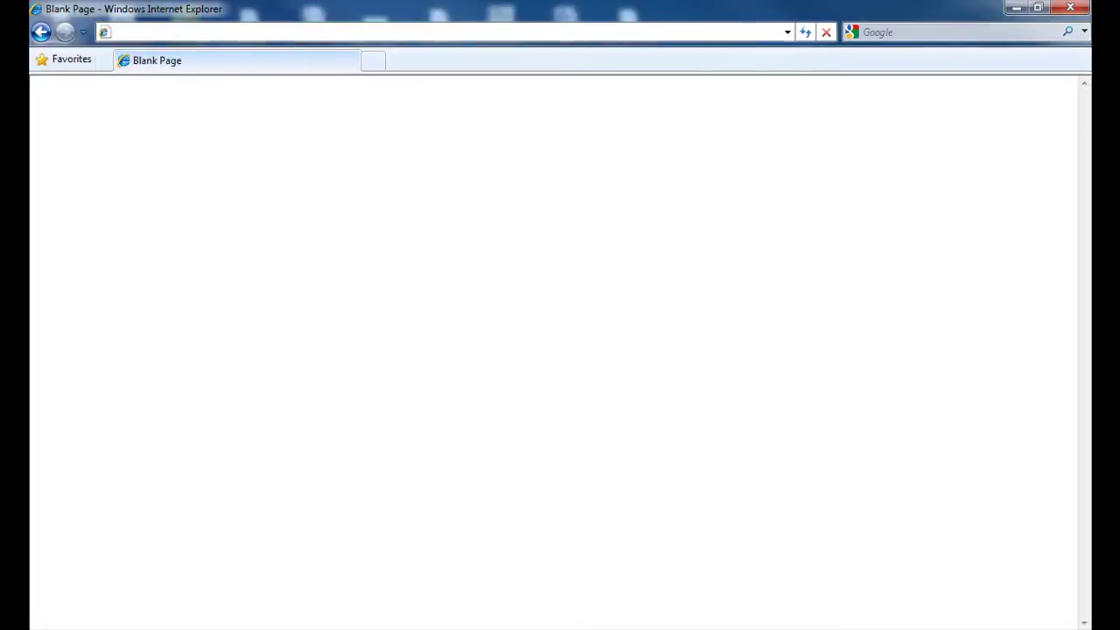
type("https://10.130.")
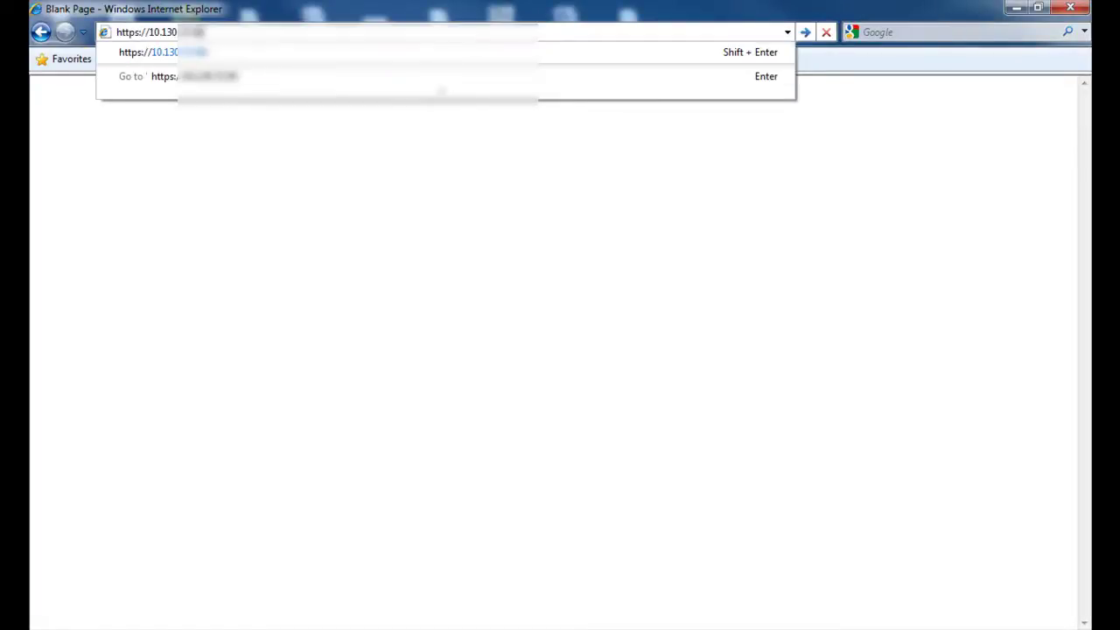
key("Return")
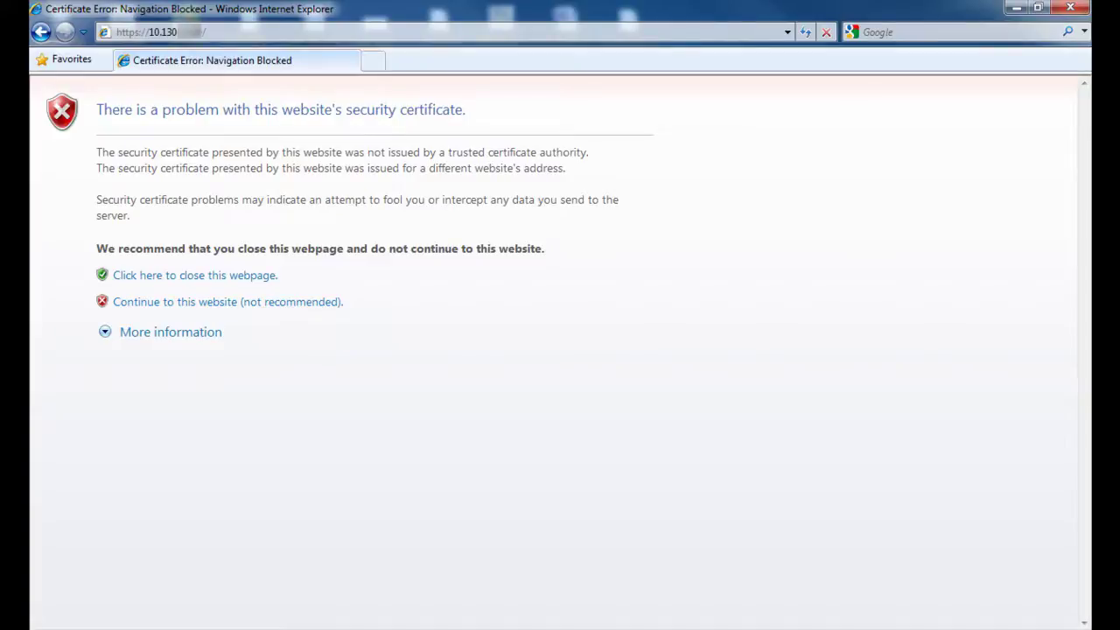
left_click(208, 308)
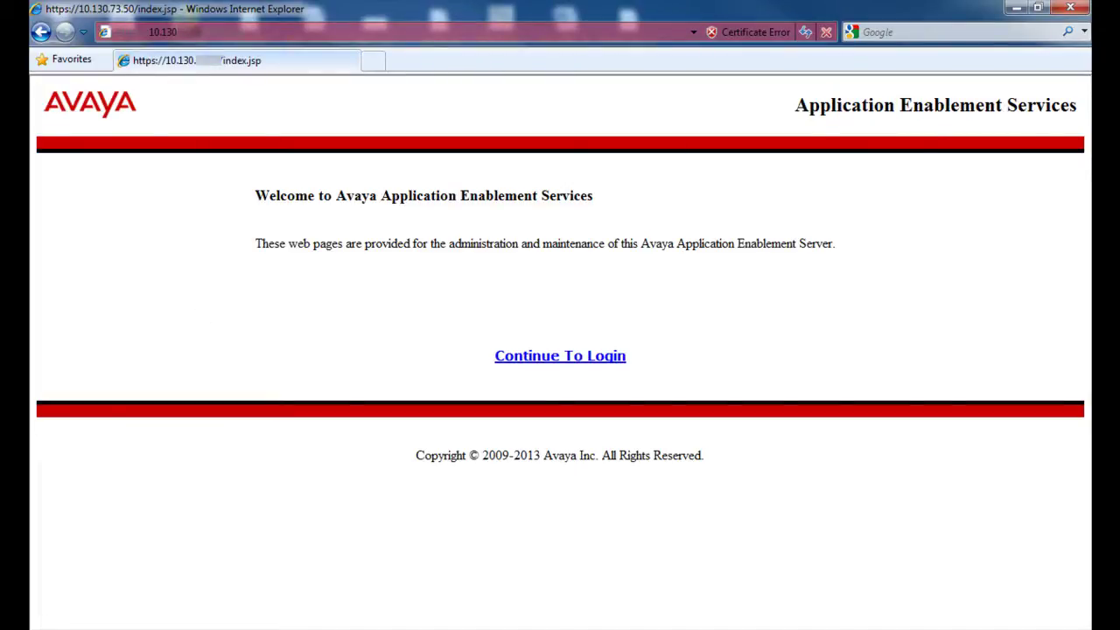
Step: Log in to the management console with the customer account's username and password
left_click(541, 357)
type("cust")
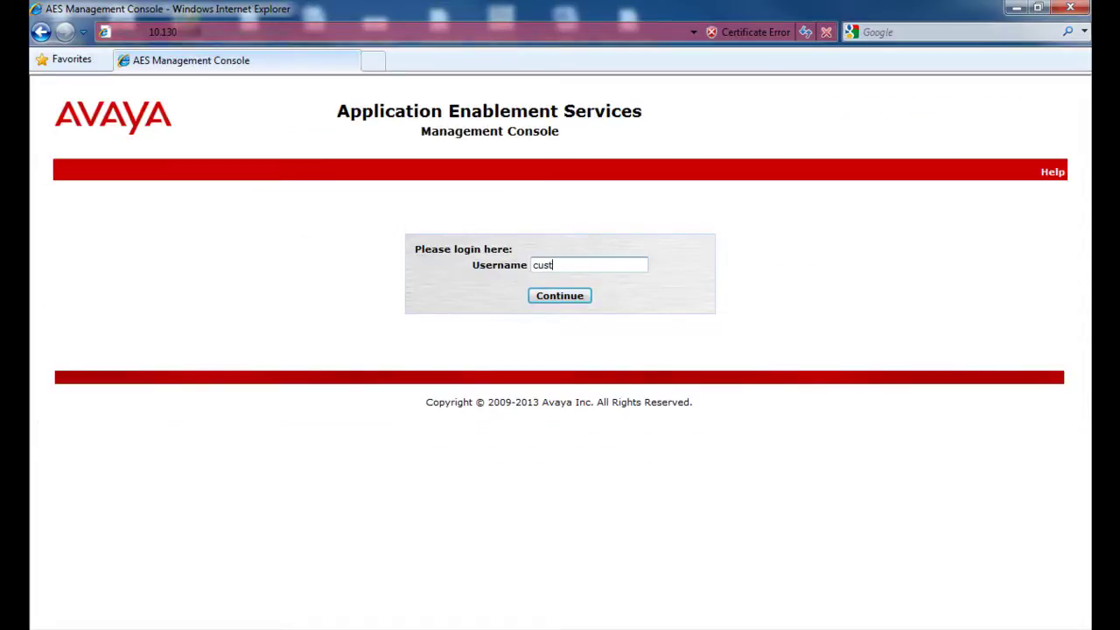
key("Return")
left_click(558, 301)
left_click(553, 286)
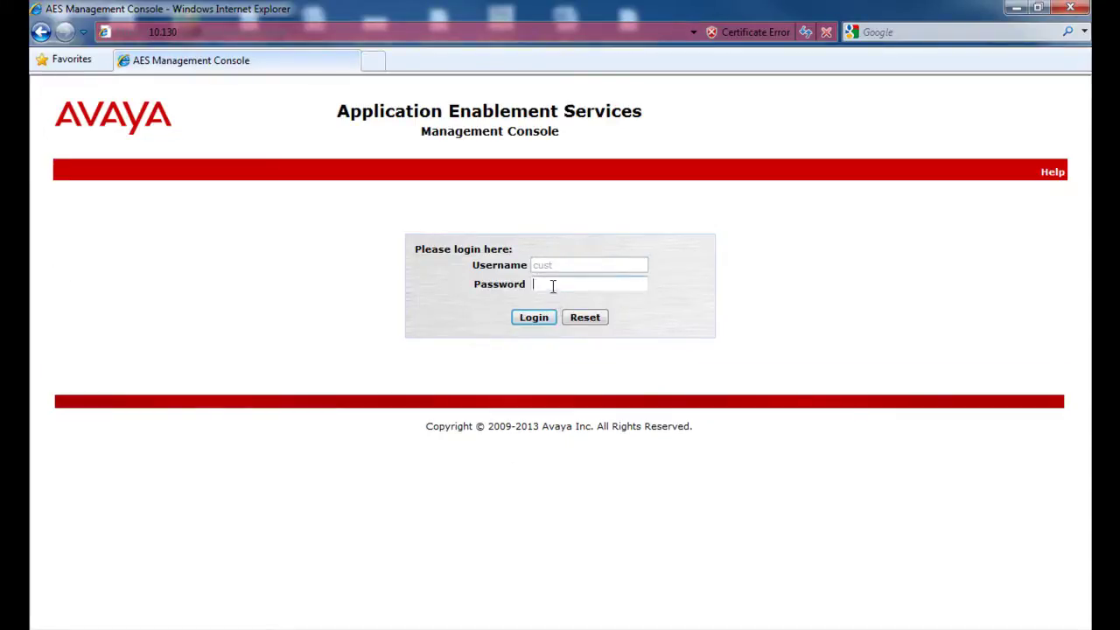
type("custpw")
left_click(535, 318)
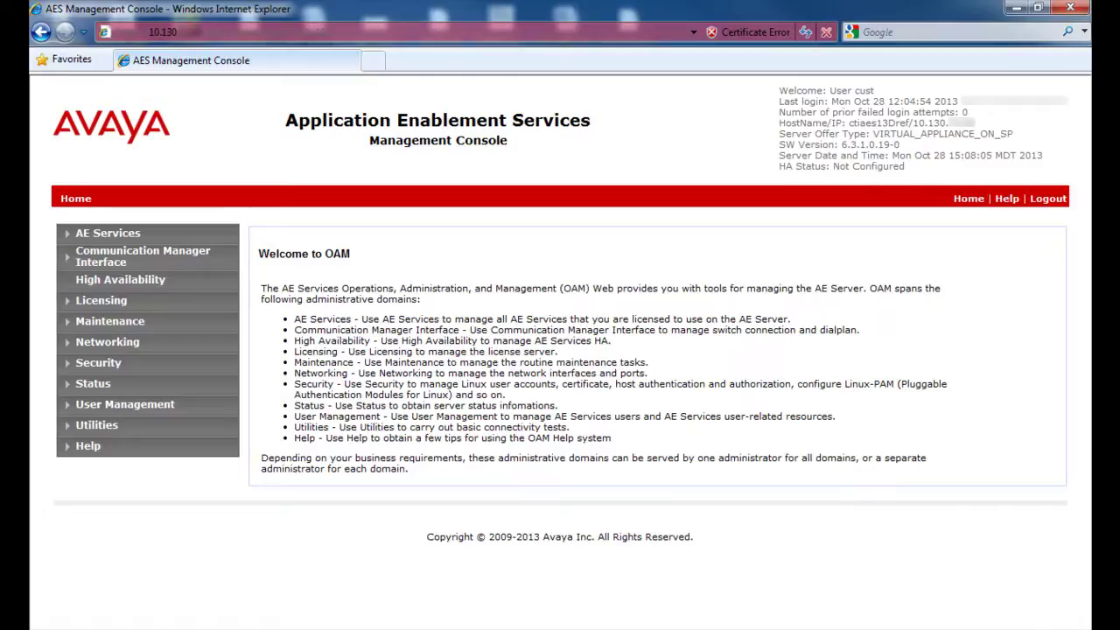
Step: Open AE Services to view the status, state and license mode of CVLAN, DLG, DMCC and TSAPI
left_click(115, 240)
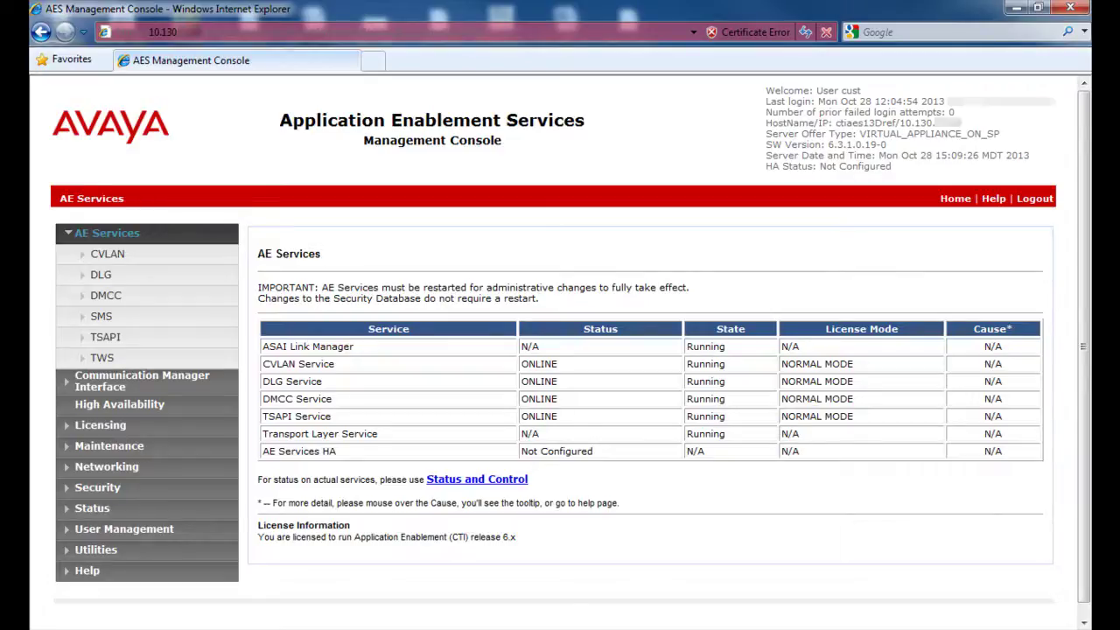
Step: Review the Services Summary with all four services ONLINE, then open Status and Control
left_click(92, 510)
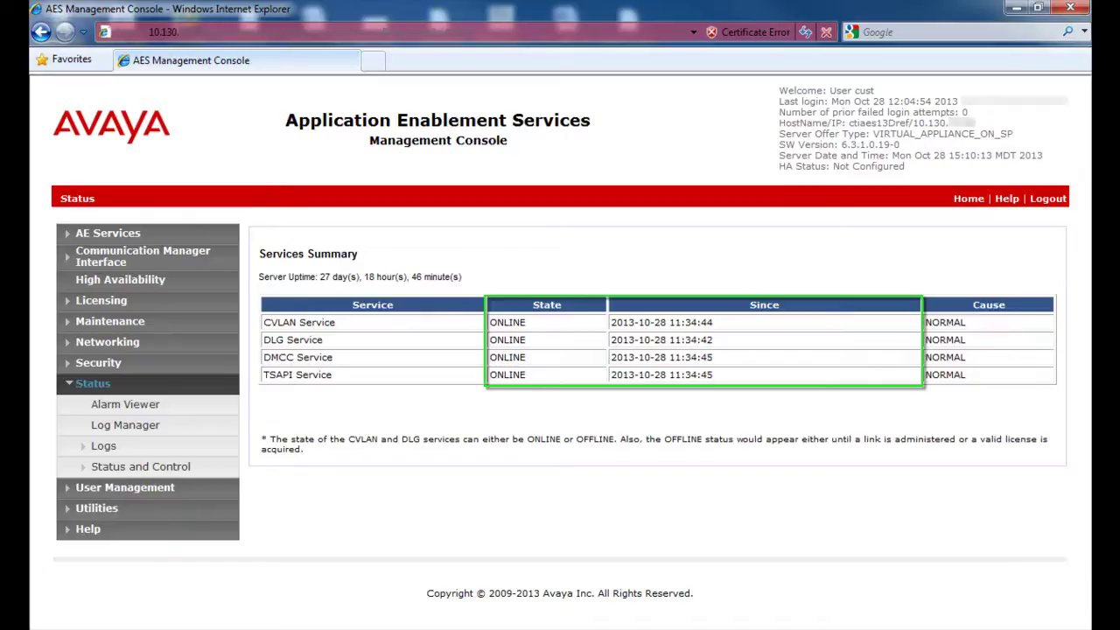
left_click(154, 469)
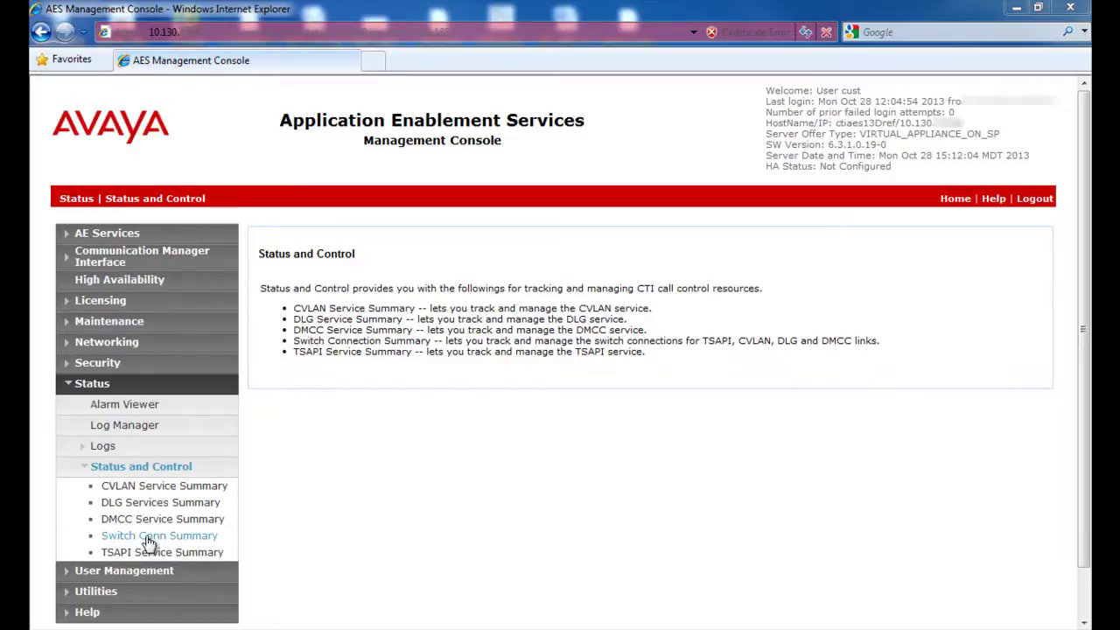
Step: Open Switch Conn Summary to confirm ctiaescm6 is Talking, Online and SSL-enabled
left_click(149, 539)
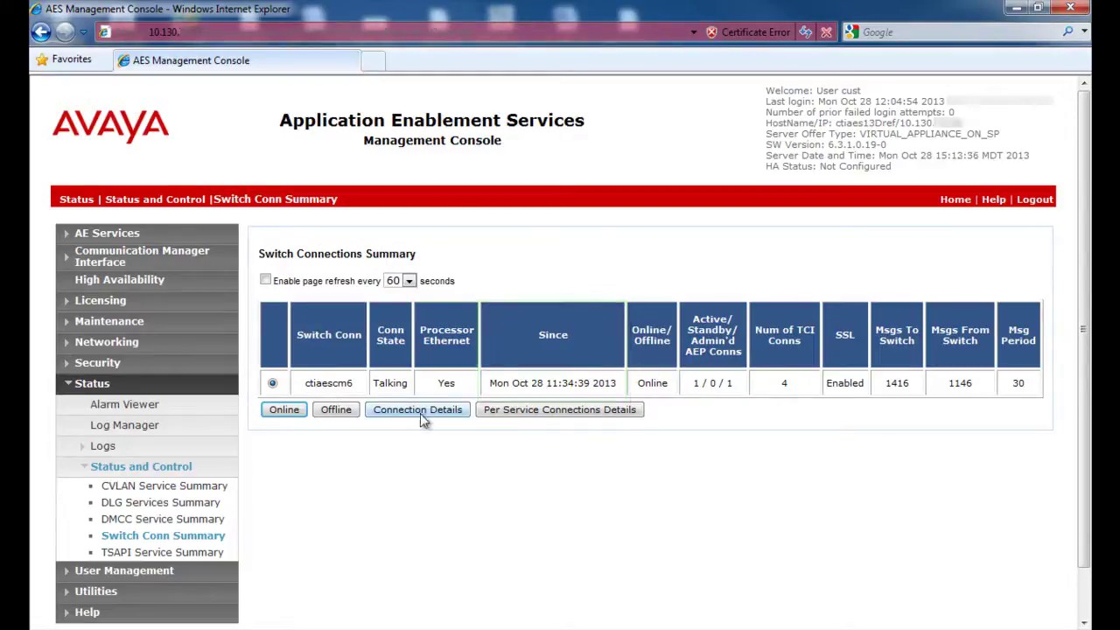
left_click(422, 419)
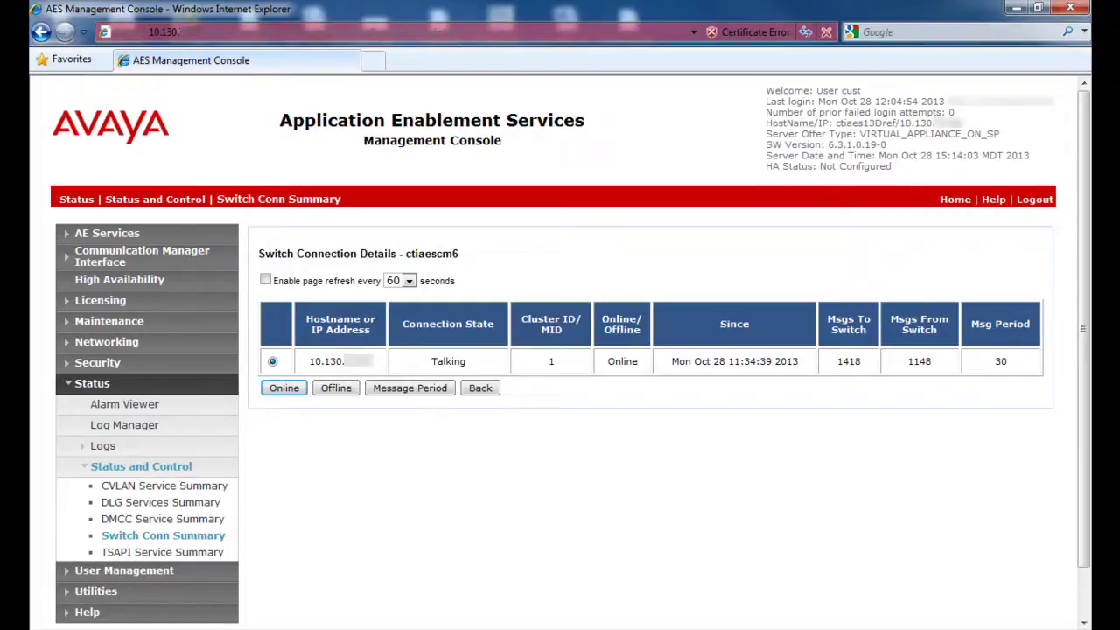
left_click(163, 535)
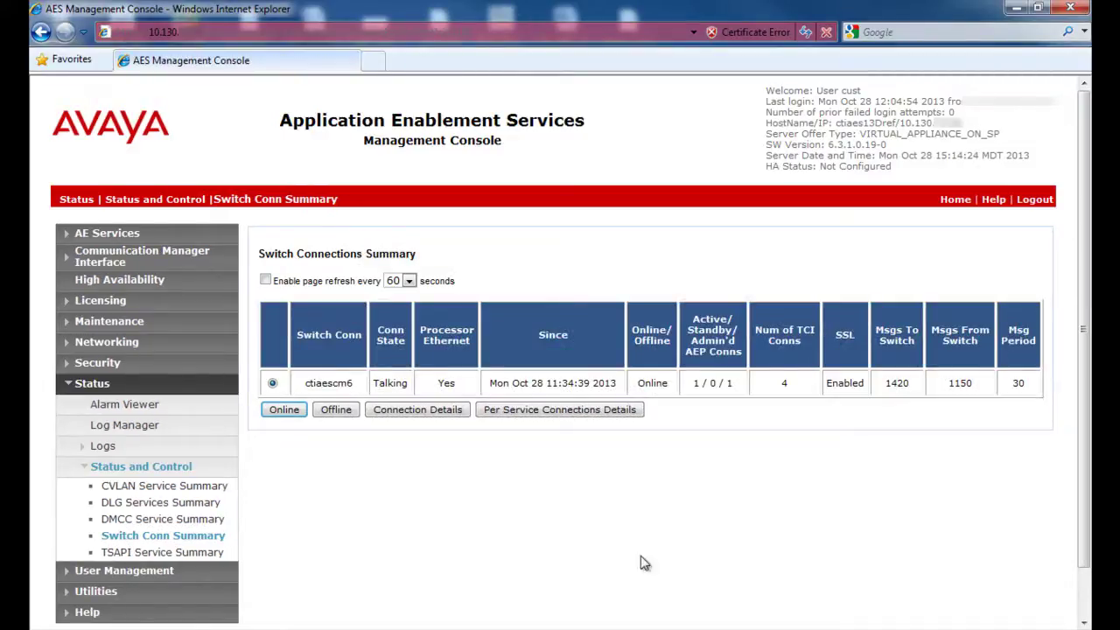
Step: Show per-service details for ctiaescm6: TSAPI and CVLAN Talking, DLG Link Up
left_click(551, 413)
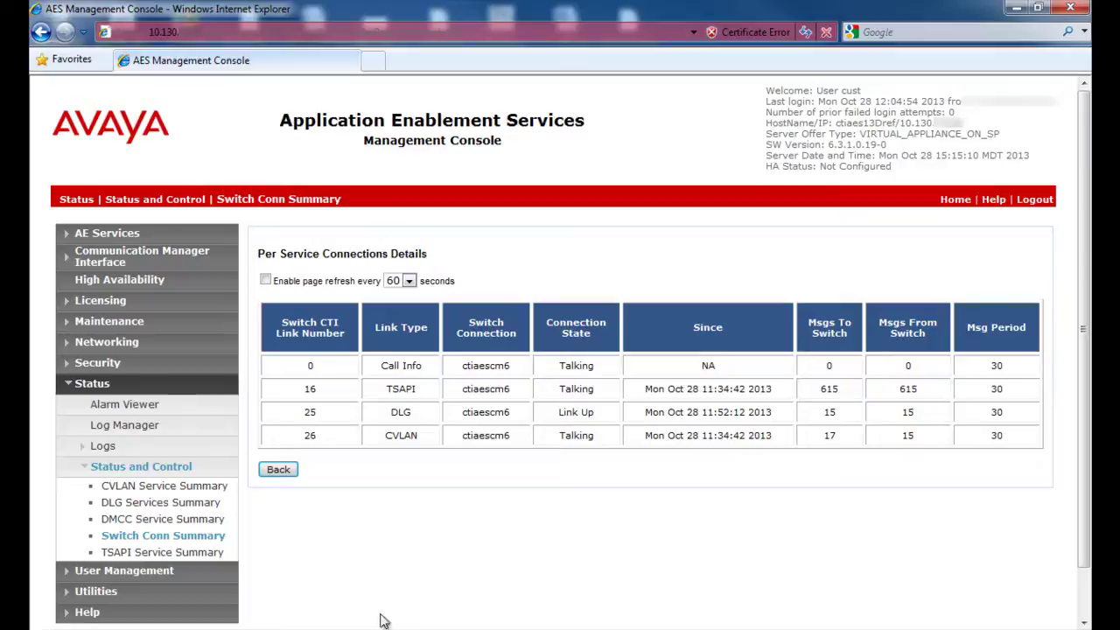
left_click(169, 493)
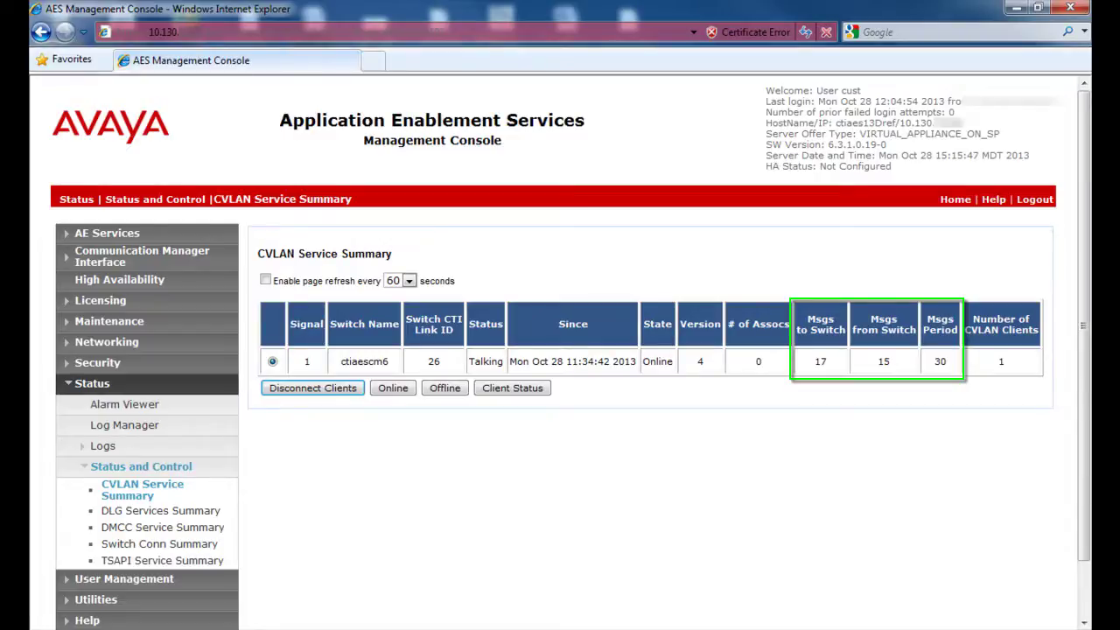
Step: Check the CVLAN Client Status page
left_click(513, 391)
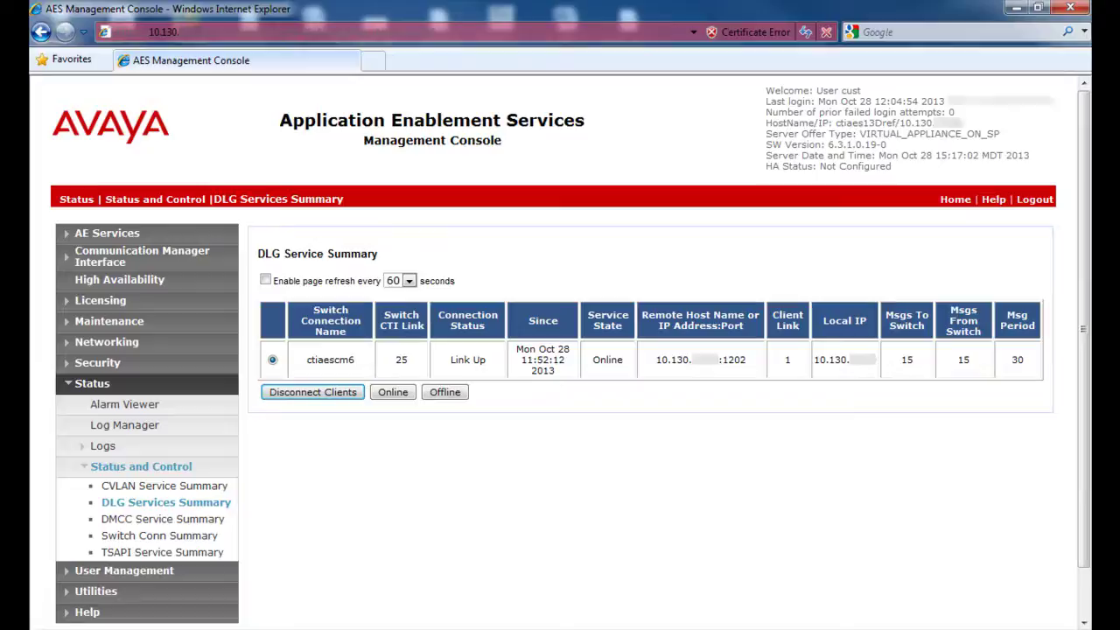
Step: Open DMCC Service Summary showing one active ContactStore session and 100 devices
left_click(168, 519)
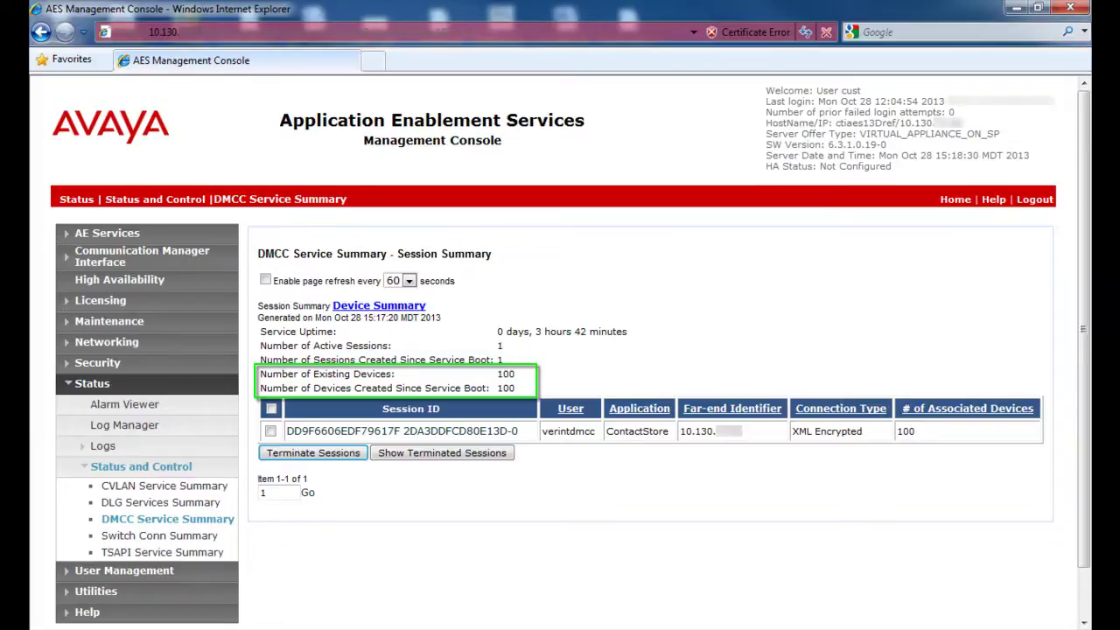
Step: Review the DMCC Device Summary, then open the active session's Session Detail
left_click(354, 307)
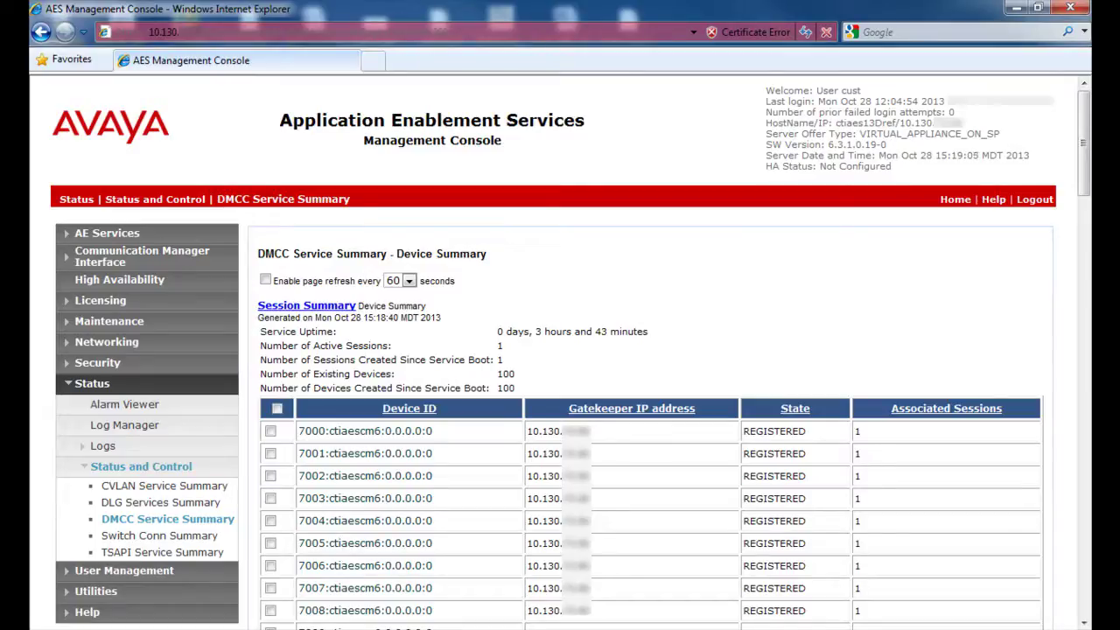
left_click(294, 307)
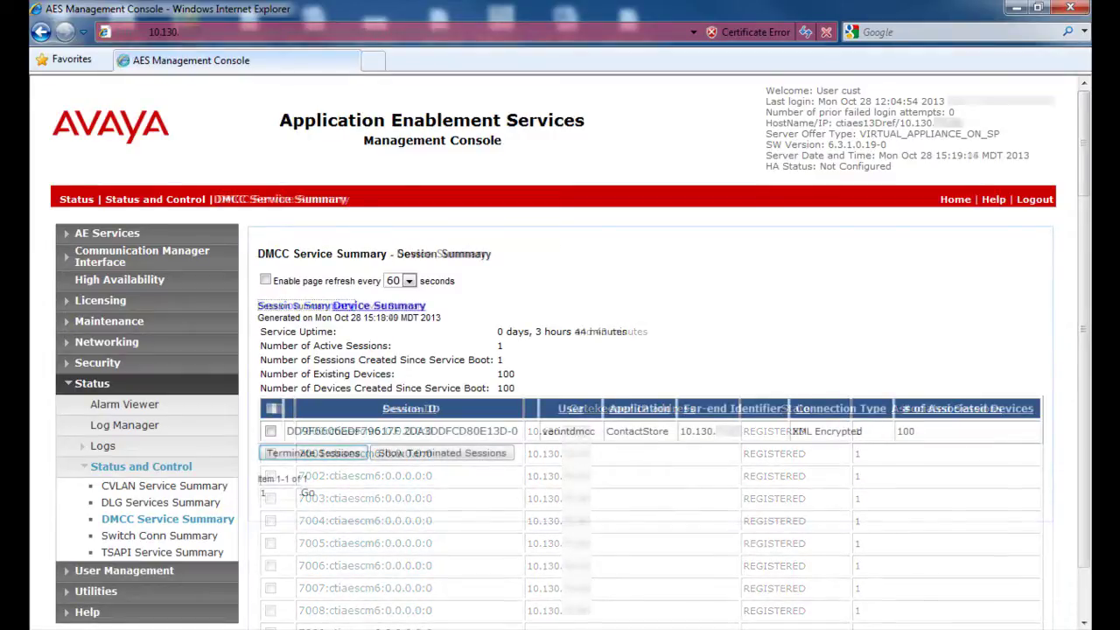
left_click(405, 433)
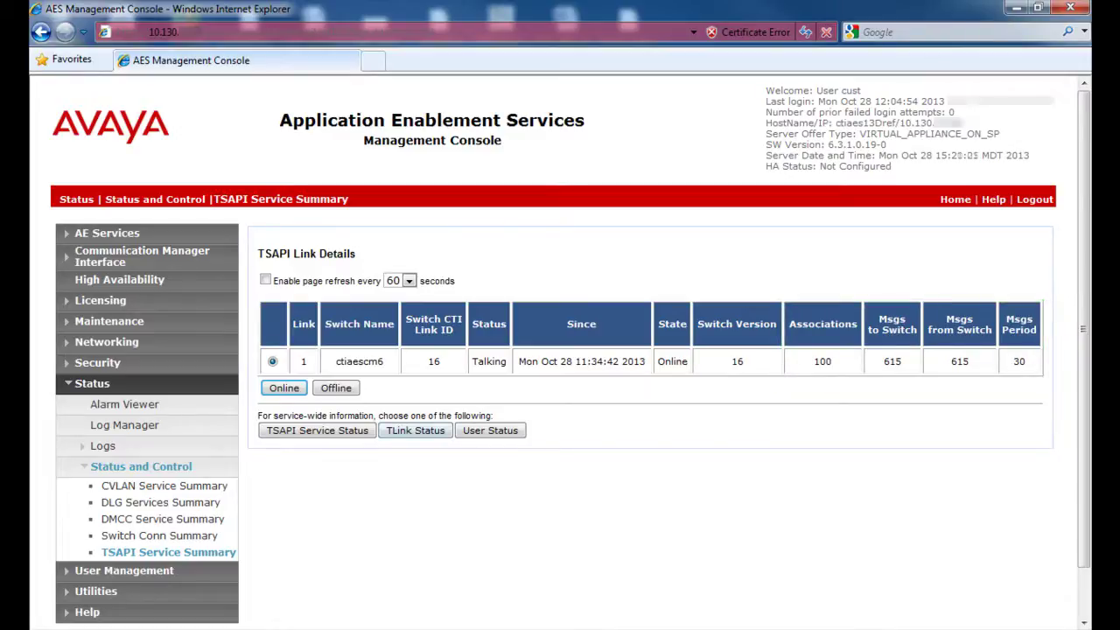
left_click(416, 437)
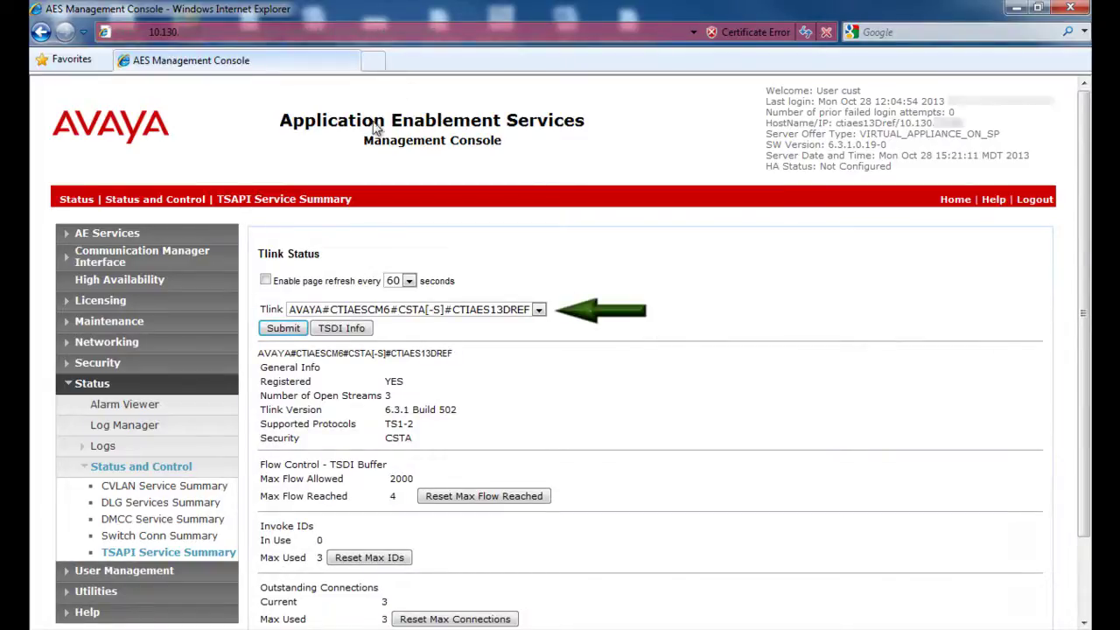
left_click(539, 309)
left_click(541, 322)
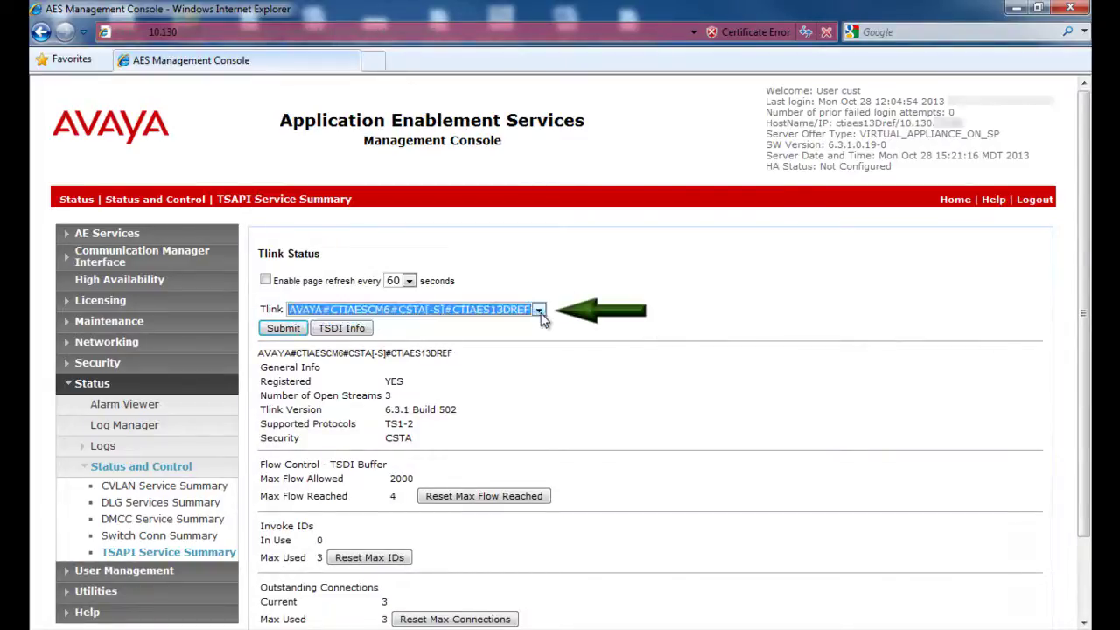
left_click(540, 310)
left_click(541, 322)
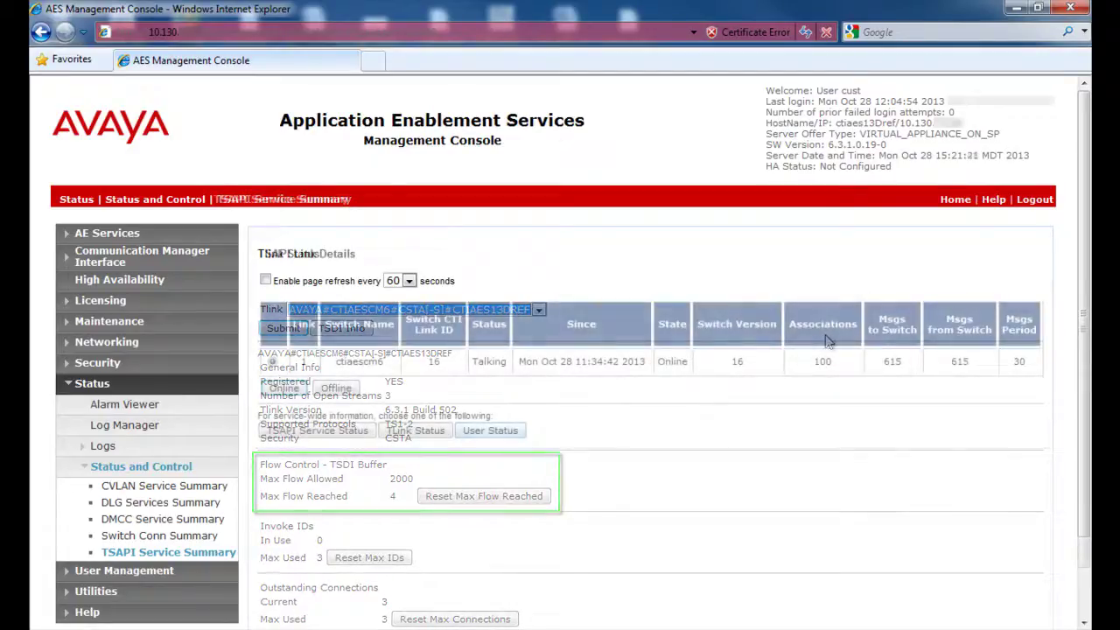
Step: Check CTI User Status for the three open streams, then go to the Utilities section
left_click(494, 435)
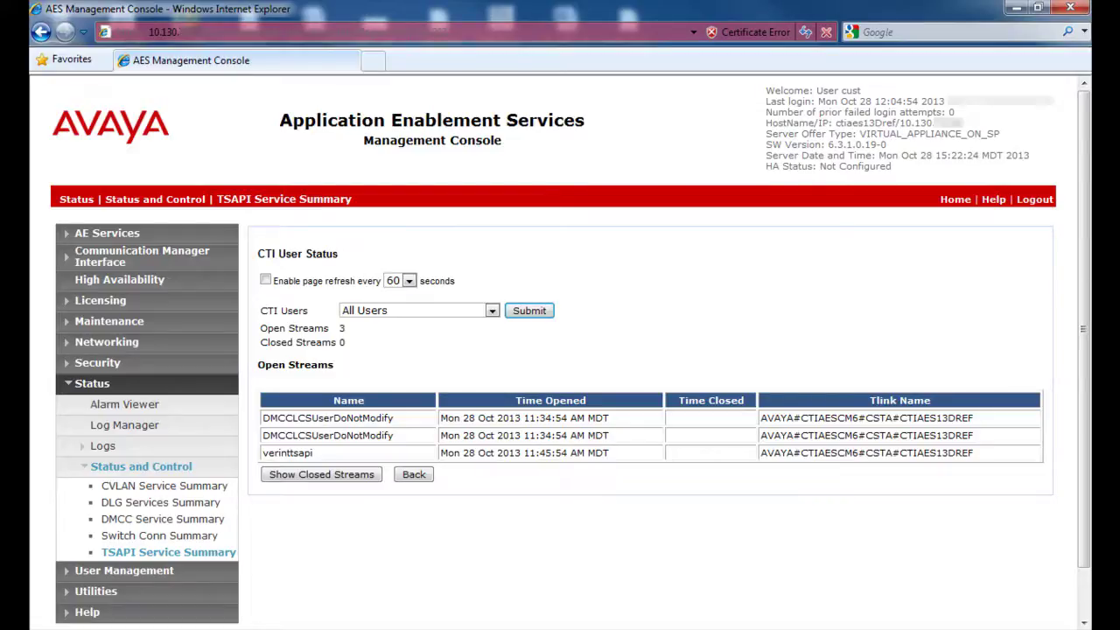
left_click(105, 592)
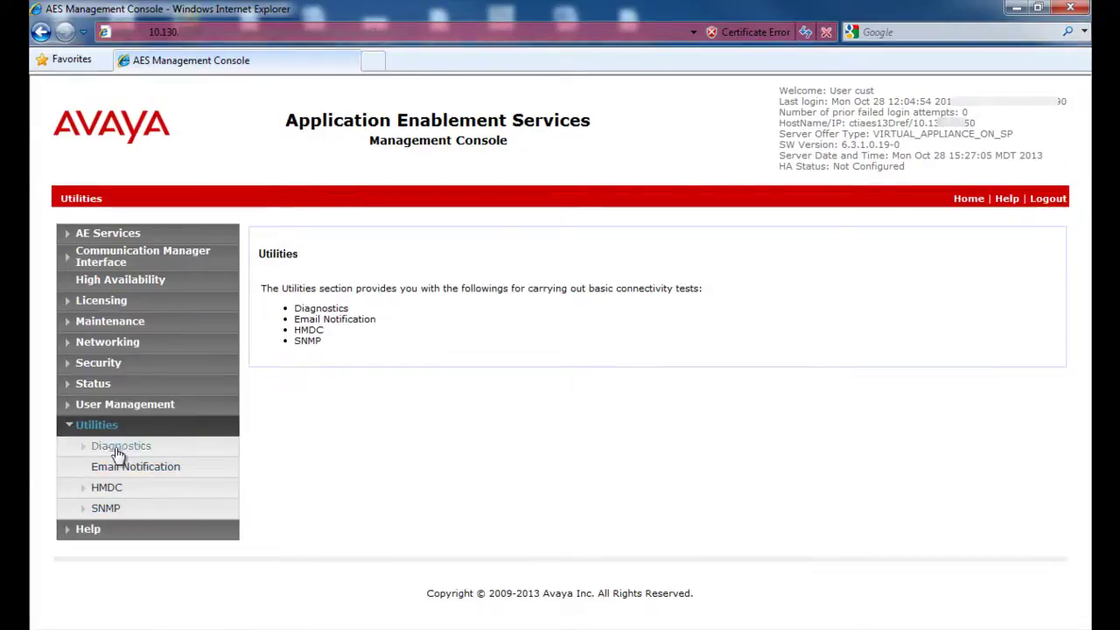
Step: Open the DMCC Test form under Diagnostics > AE Service
left_click(119, 447)
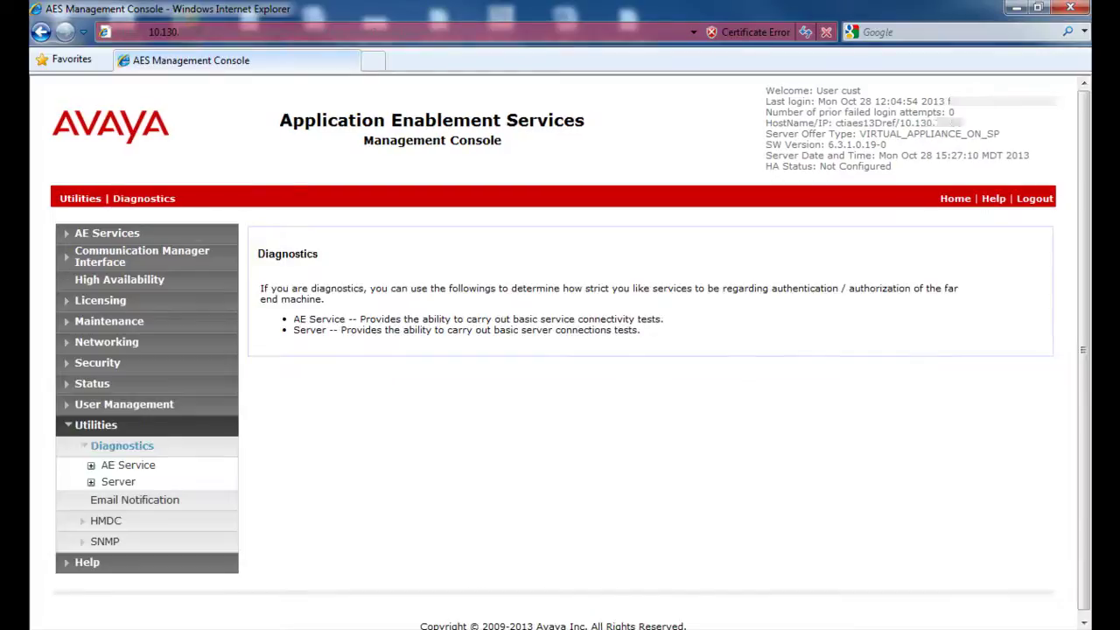
left_click(126, 466)
left_click(144, 498)
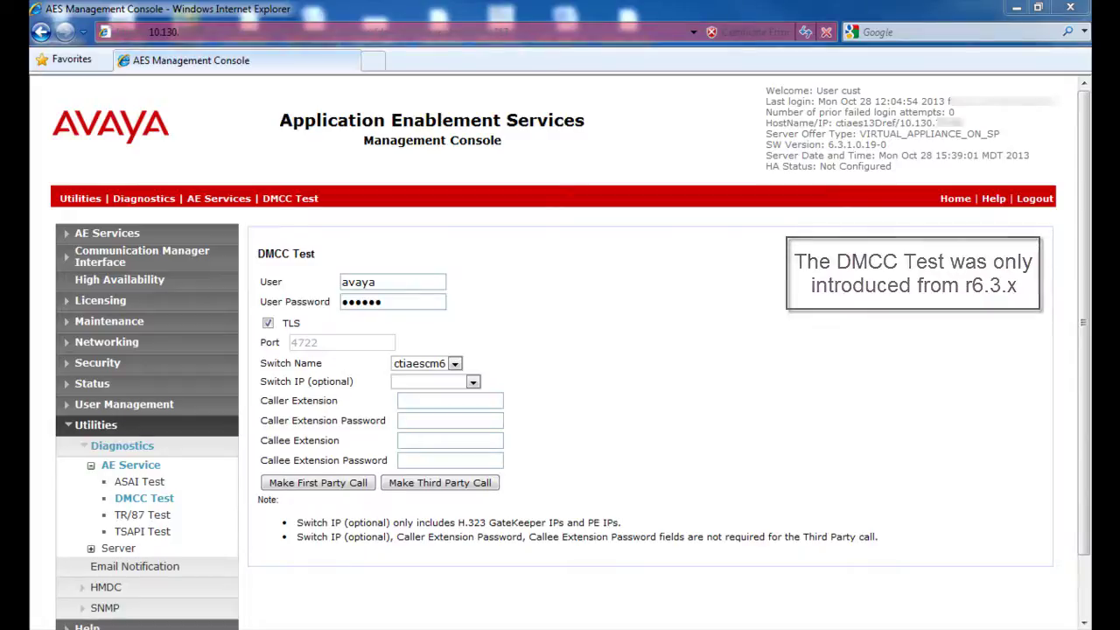
Step: Fill in user verintdmcc with its password, switch ctiaescm6, caller 7101 and callee 7102 with passwords
key("Tab")
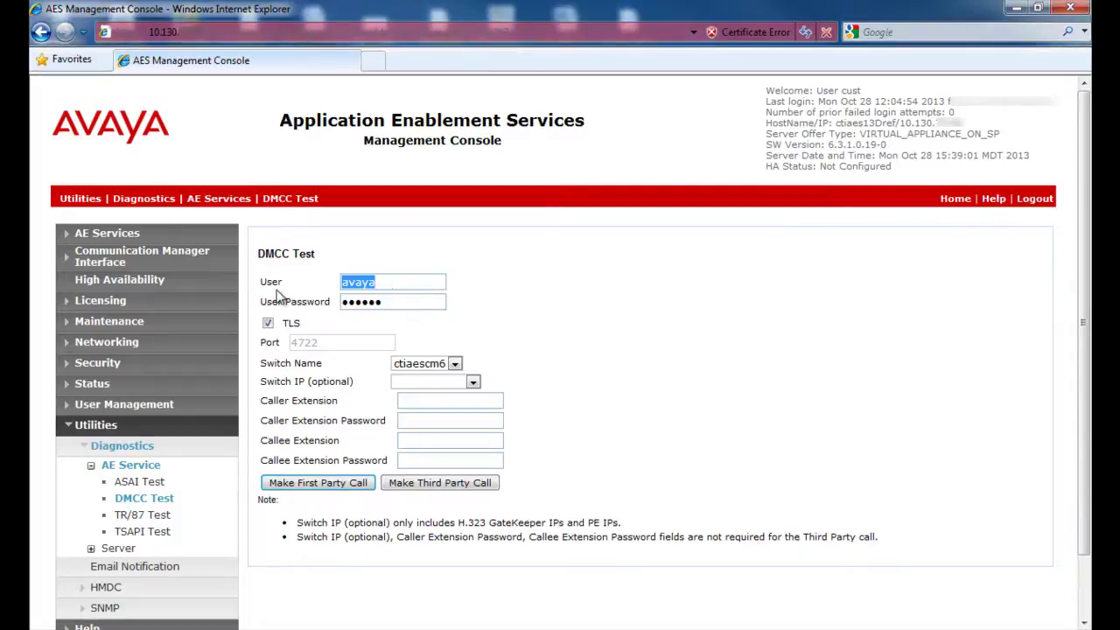
type("verintdmcc")
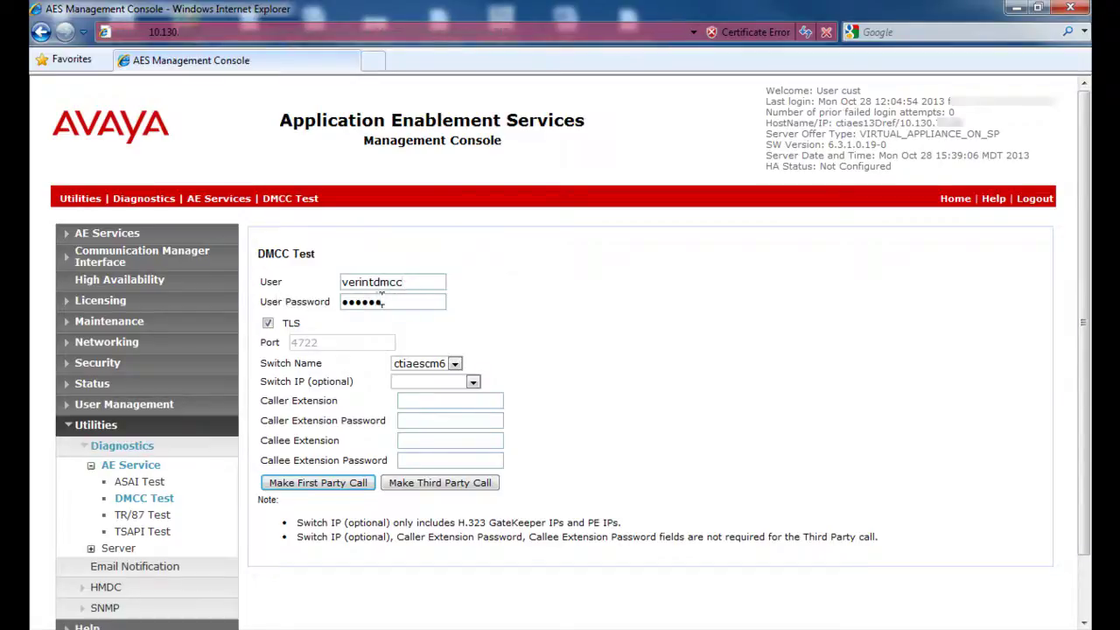
key("Tab")
type("**********")
key("Tab")
key("Down")
key("Tab")
type("7101")
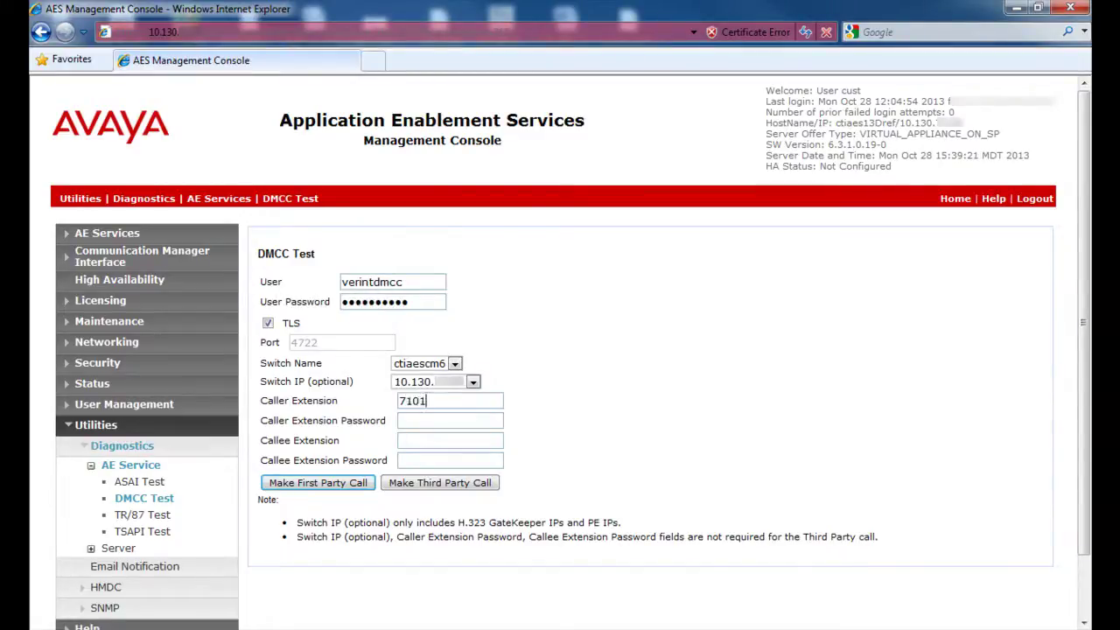
type("******")
key("Tab")
type("7102******")
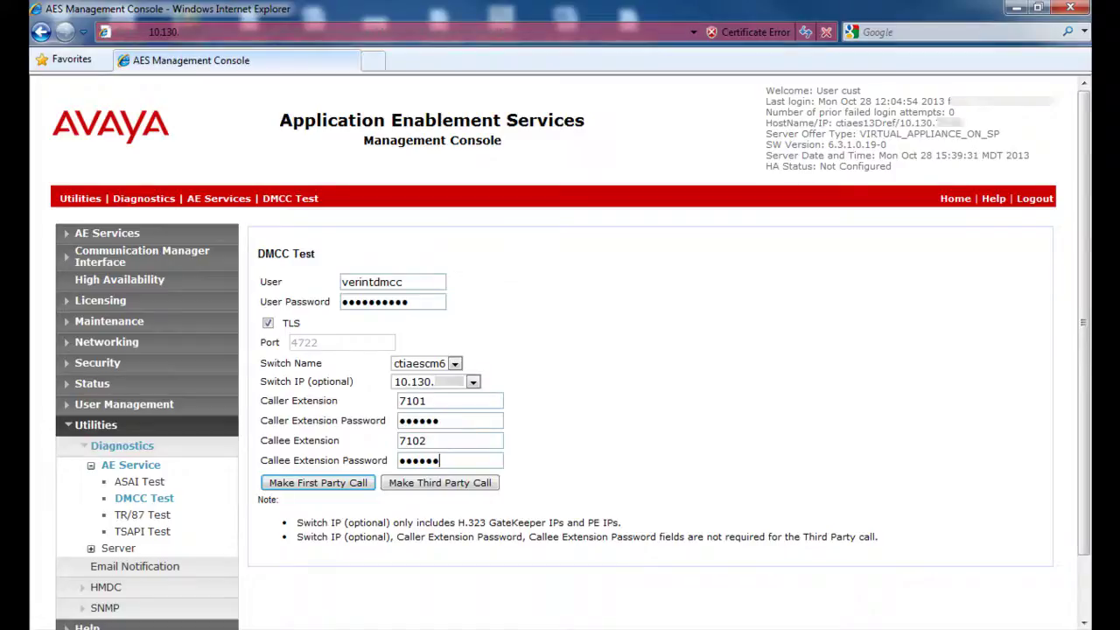
Step: Run and confirm the DMCC Make First Party Call test, then review the PASSED results
left_click(315, 490)
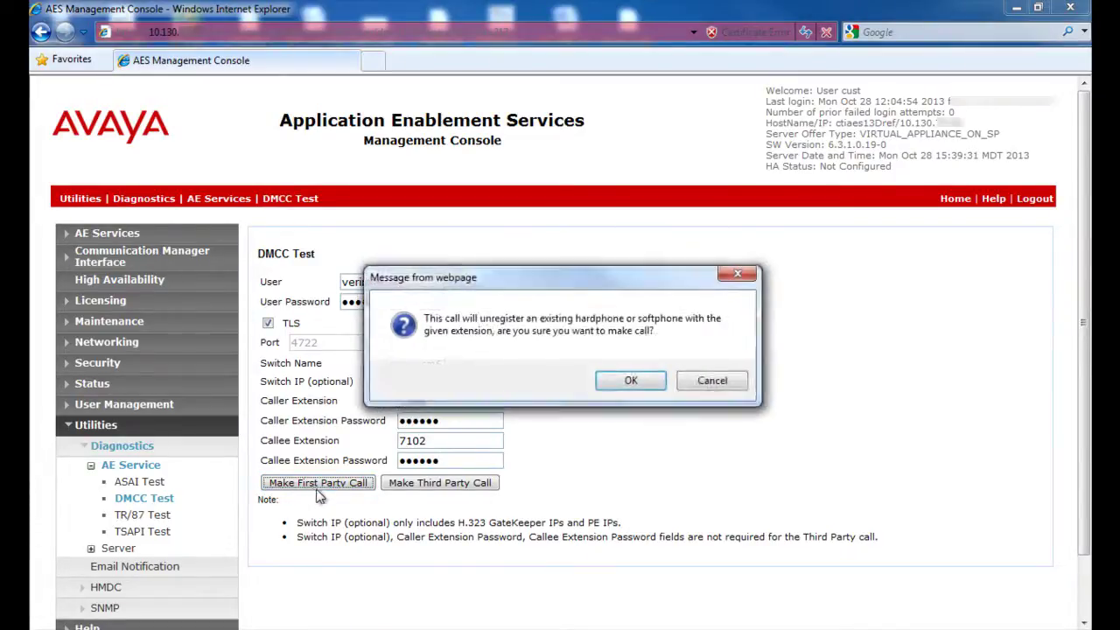
left_click(627, 385)
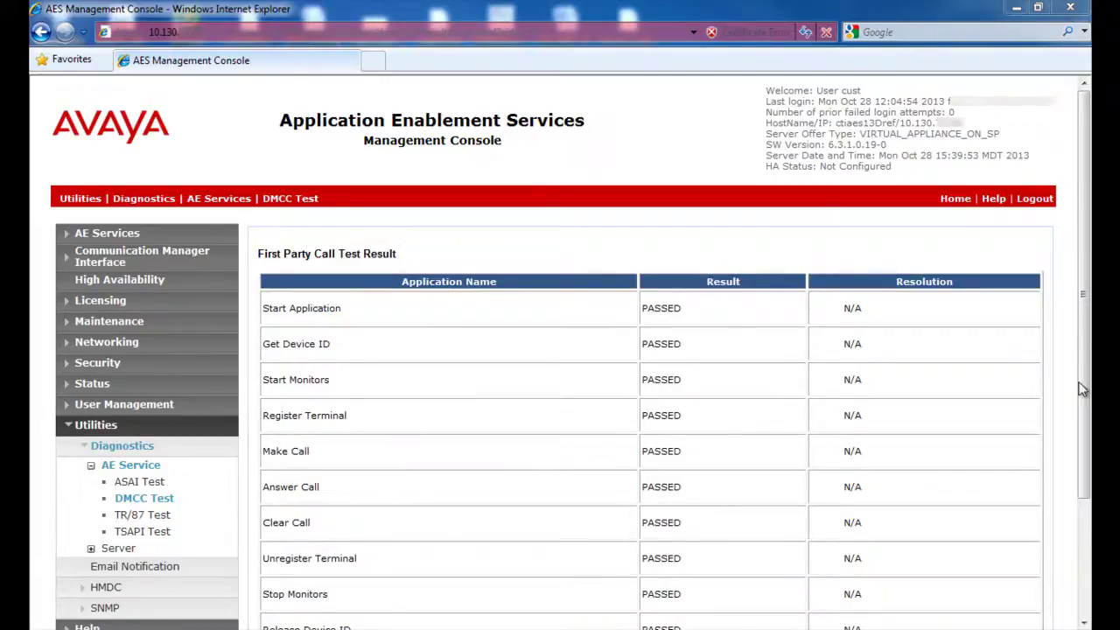
left_click_drag(1089, 377, 1089, 453)
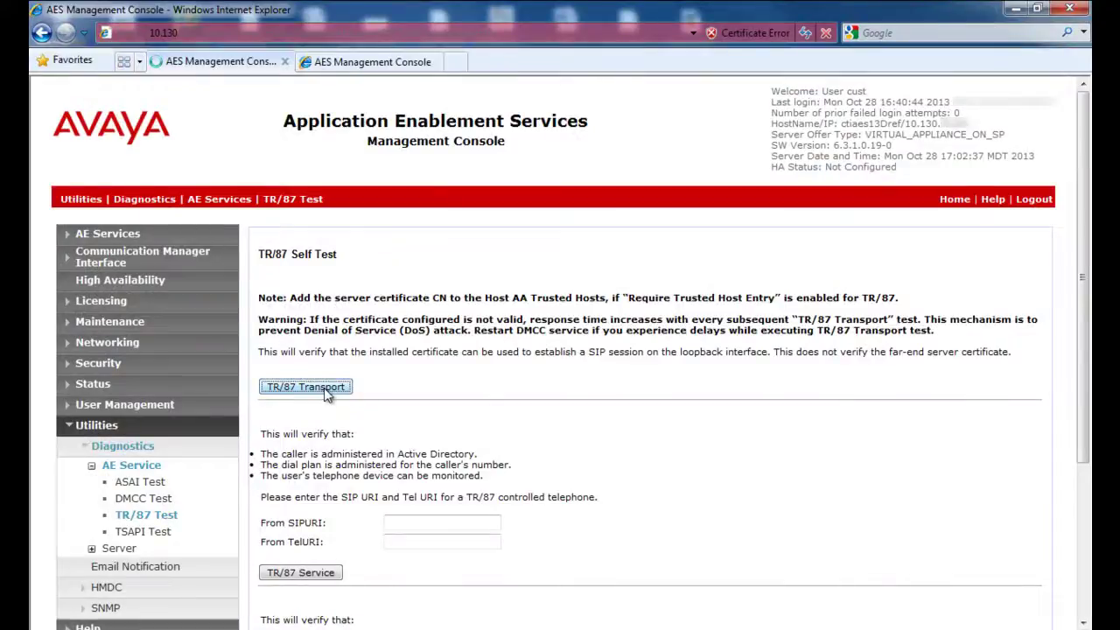
Step: Run the TR/87 Transport self test and paste in the caller's SIP URI
left_click(305, 386)
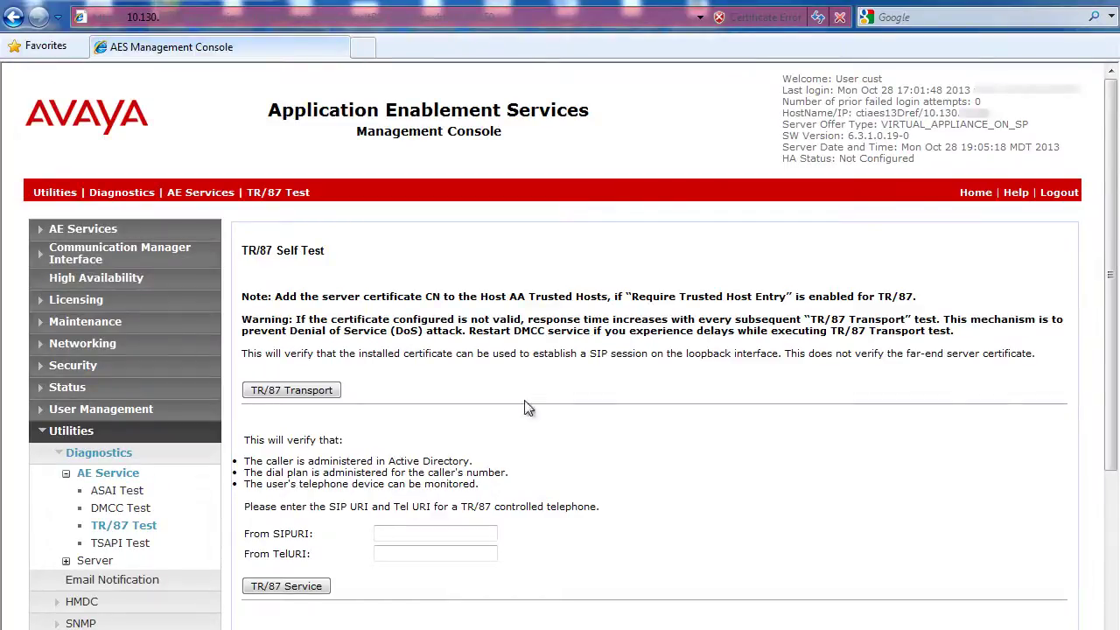
left_click(448, 532)
key("ctrl+v")
mouse_move(426, 534)
left_mouse_down()
mouse_move(378, 534)
mouse_move(425, 534)
left_mouse_up()
Step: Add the caller's Tel URI, get SUCCESS from the TR/87 Service verification, and go back
left_click(379, 553)
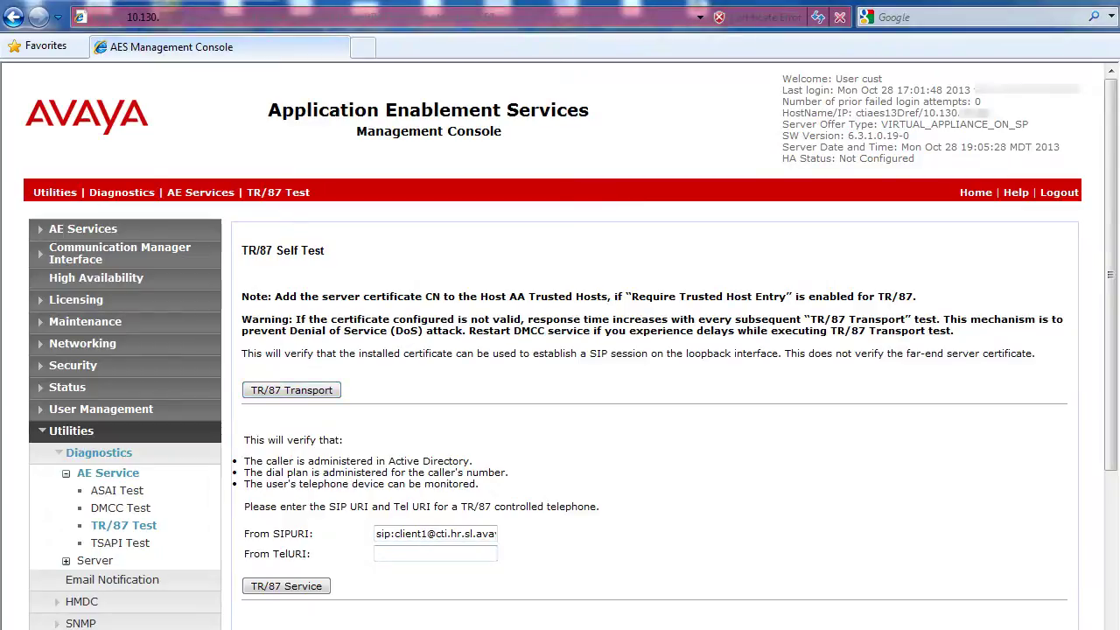
key("ctrl+v")
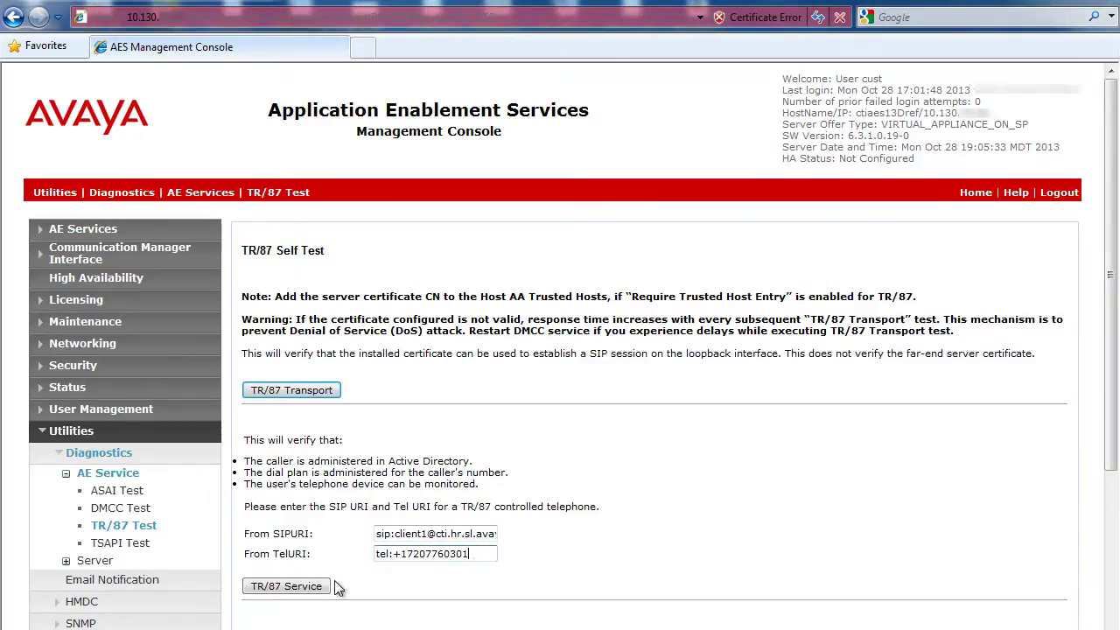
left_click(308, 594)
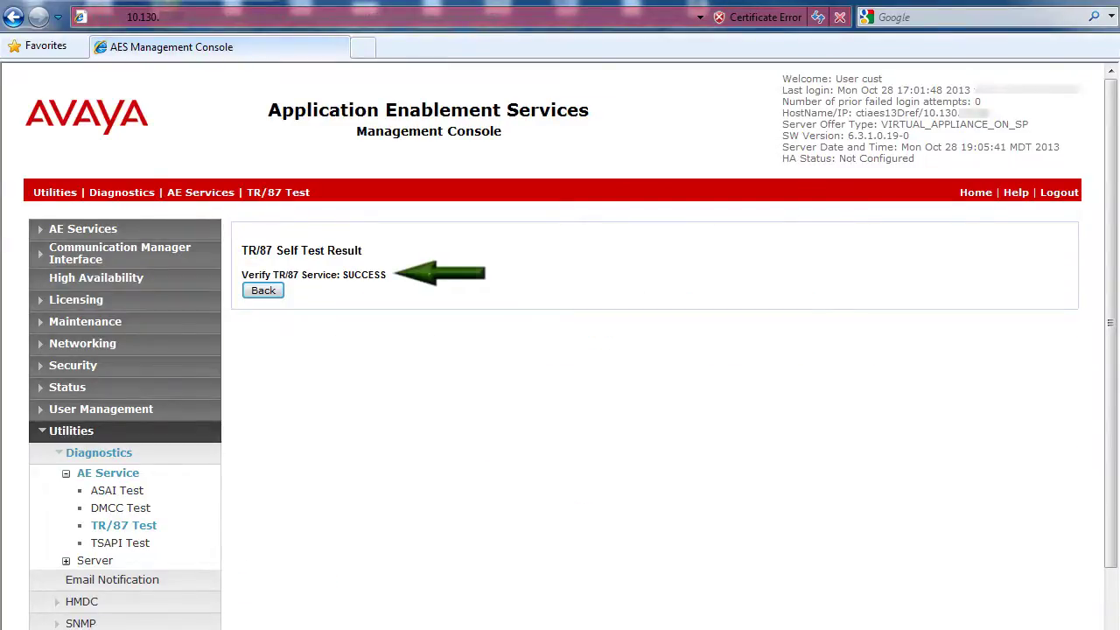
left_click(263, 293)
left_click_drag(1111, 298, 1048, 470)
Step: Run TR/87 Makecall from the caller's SIP and Tel URIs to the callee's Tel URI
left_click(510, 480)
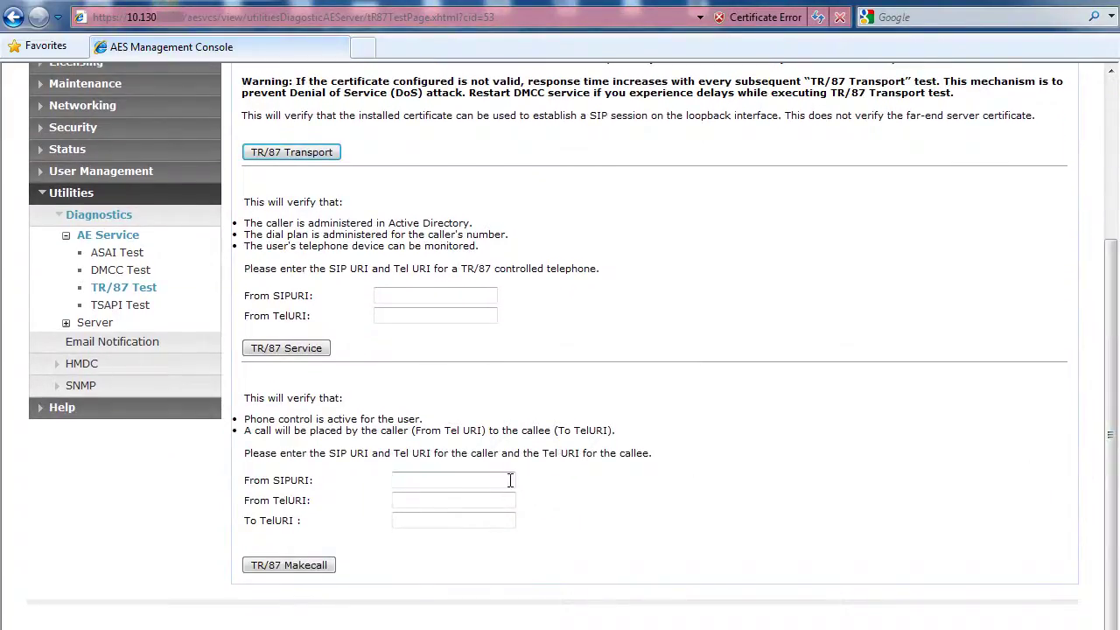
double_click(398, 481)
left_click(490, 505)
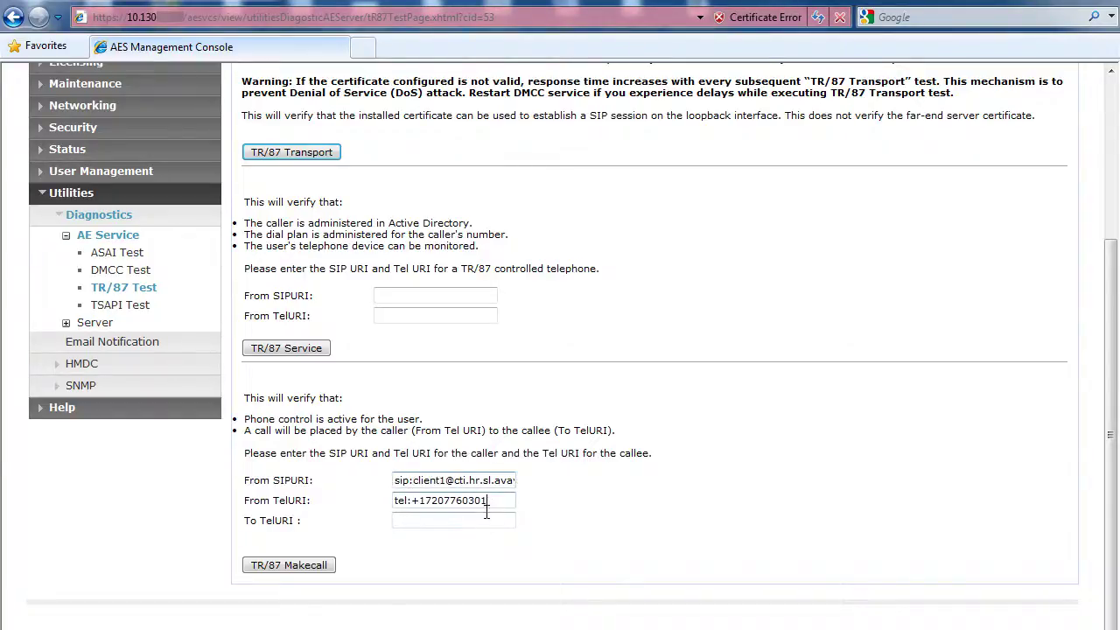
left_click(486, 521)
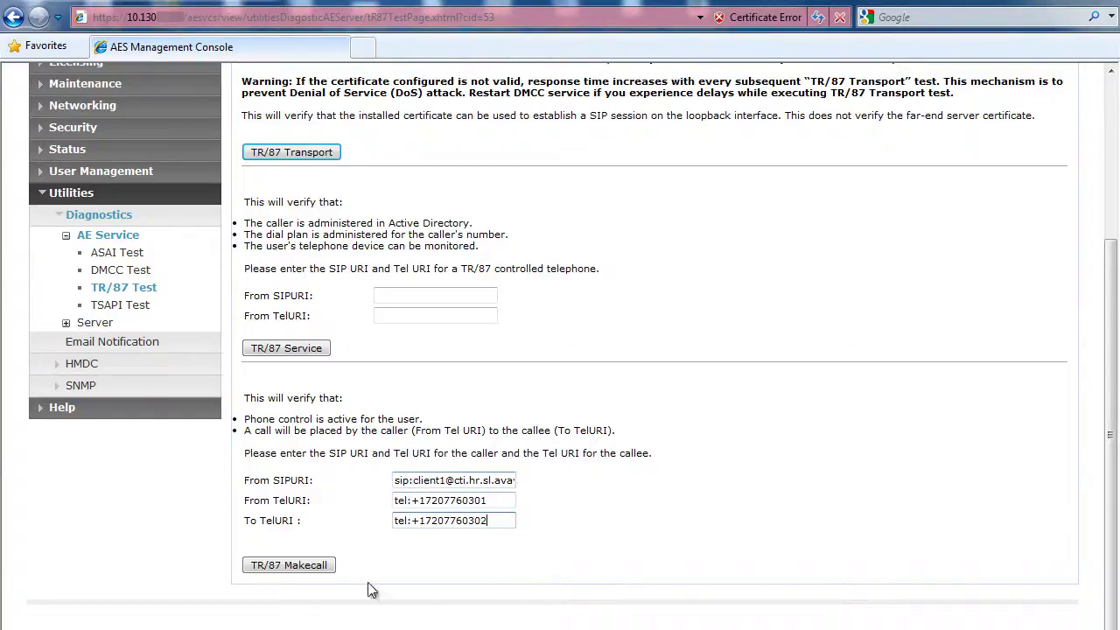
left_click(302, 566)
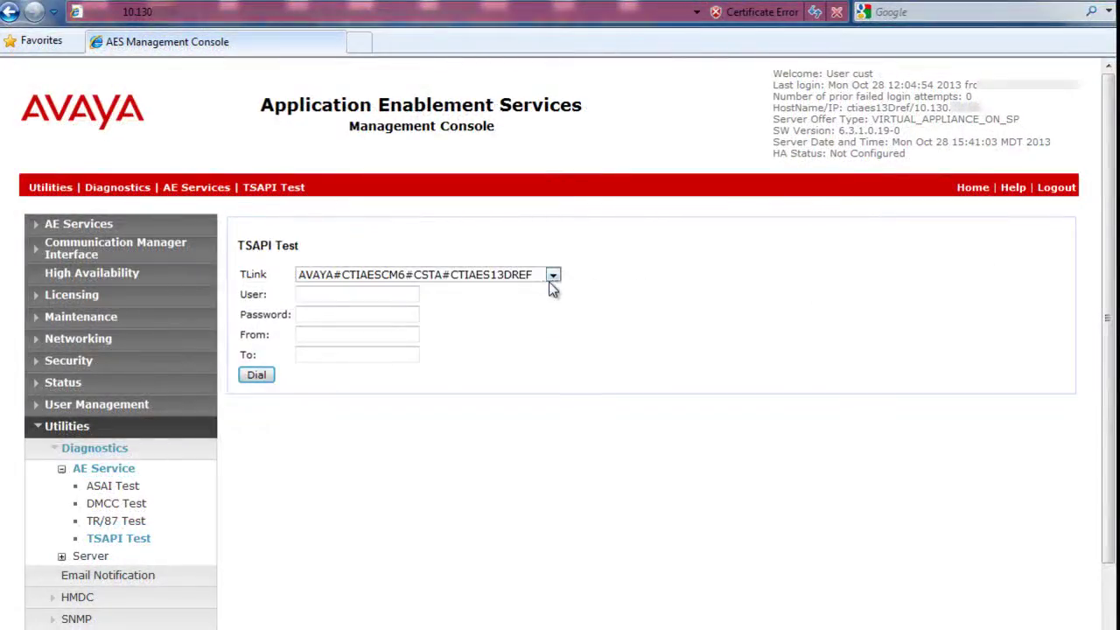
Step: Dial a TSAPI test call on the CSTA TLink as ctiuser, from 76060 to 76010
left_click(552, 277)
left_click(552, 276)
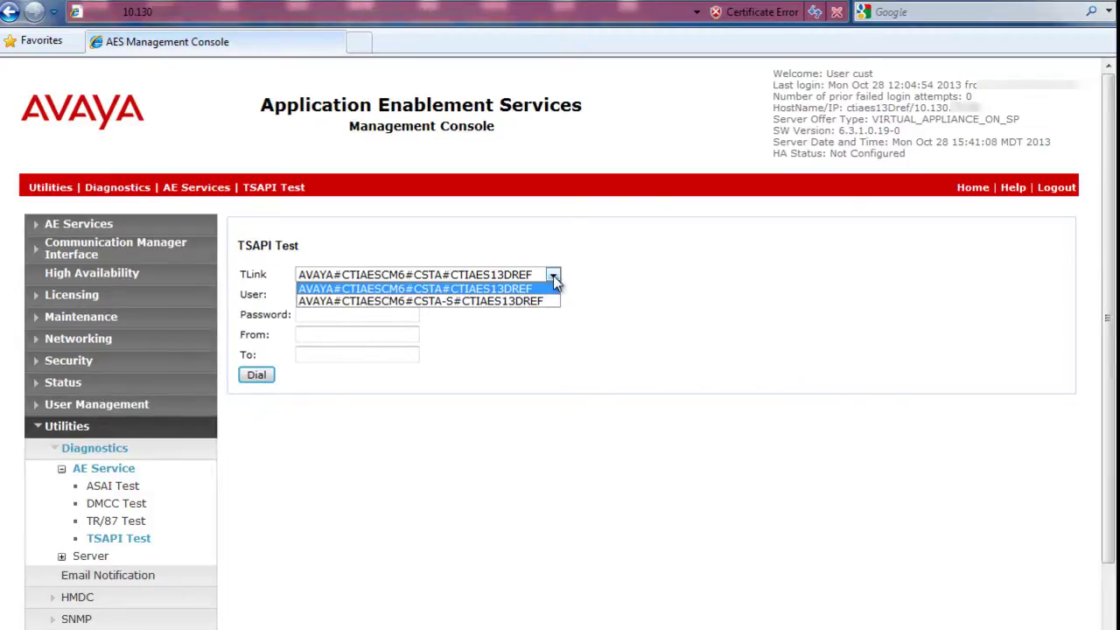
left_click(554, 278)
left_click(385, 295)
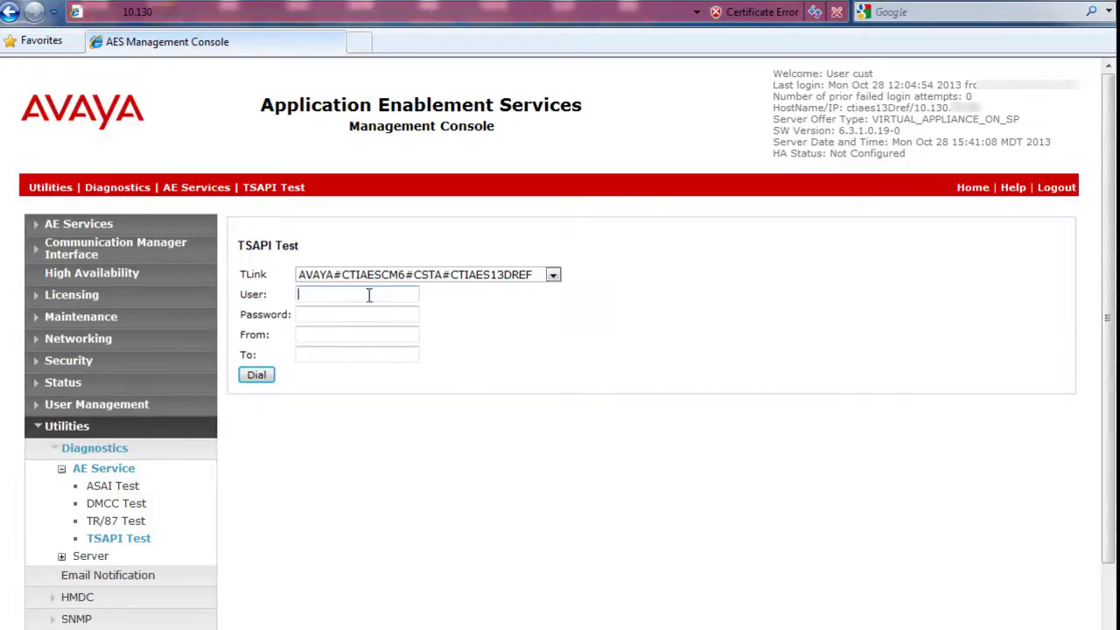
type("ctius")
type("er")
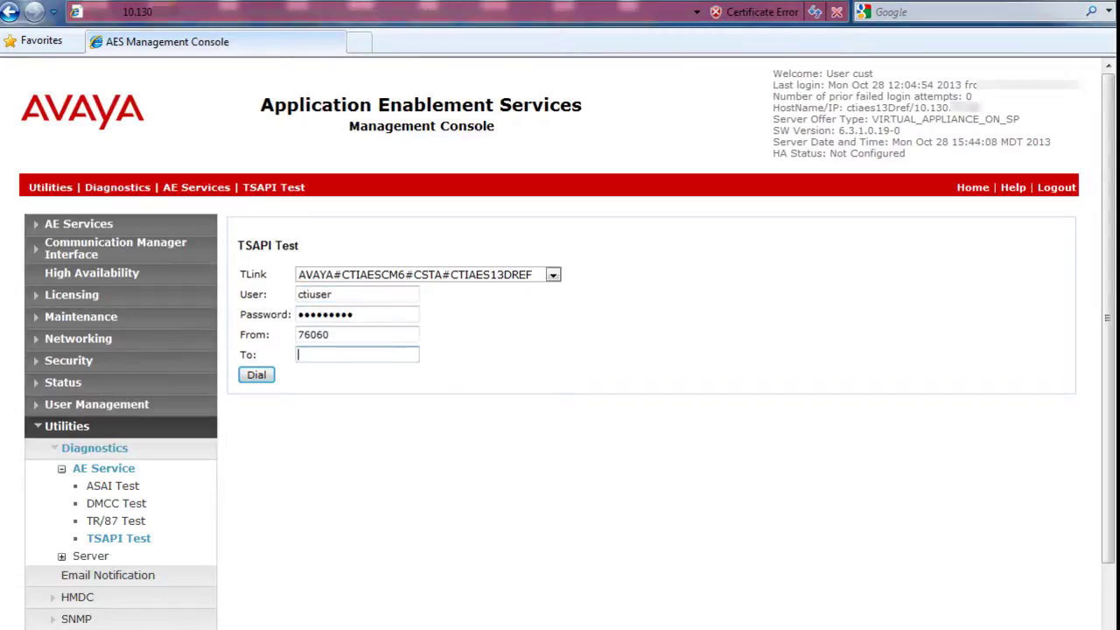
type("7606010")
left_click(256, 376)
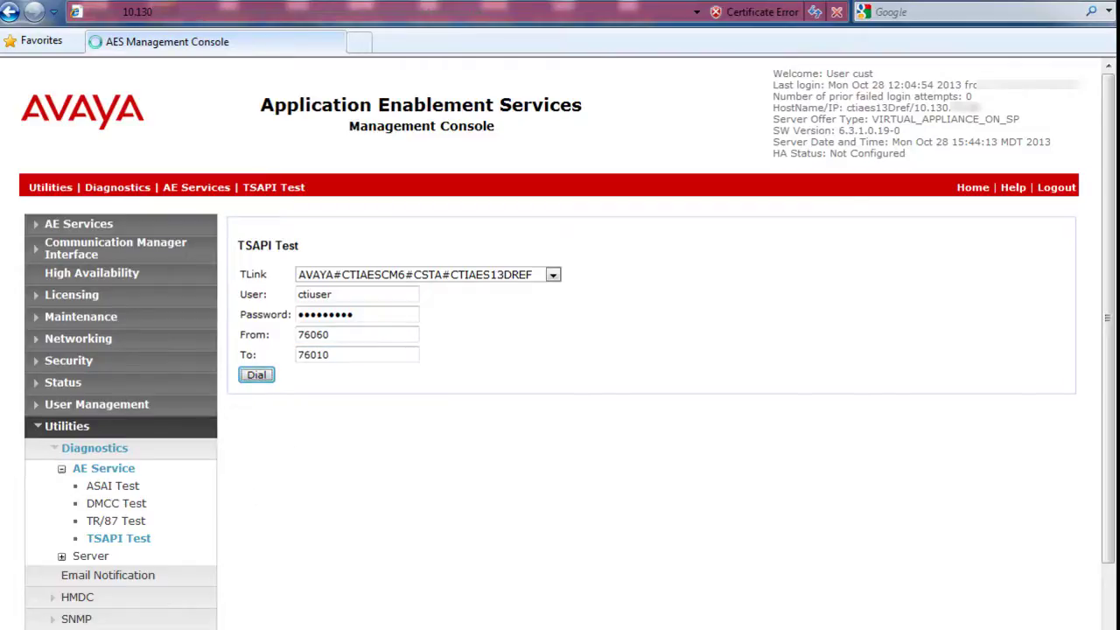